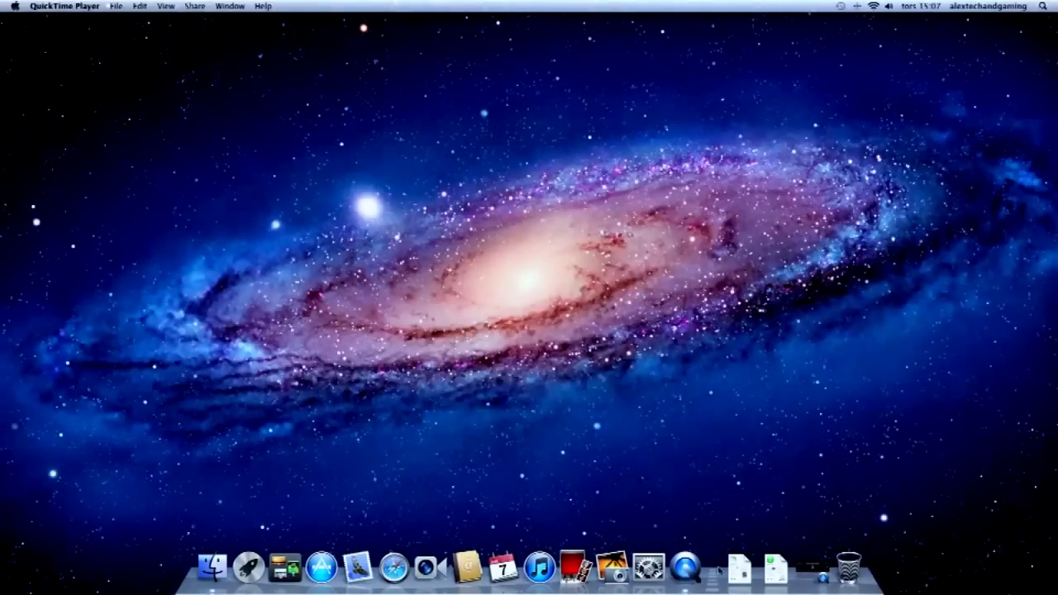
- Open System Preferences' Print & Scan pane and list the add-printer options
{"action": "left_click", "coordinate": [649, 567]}
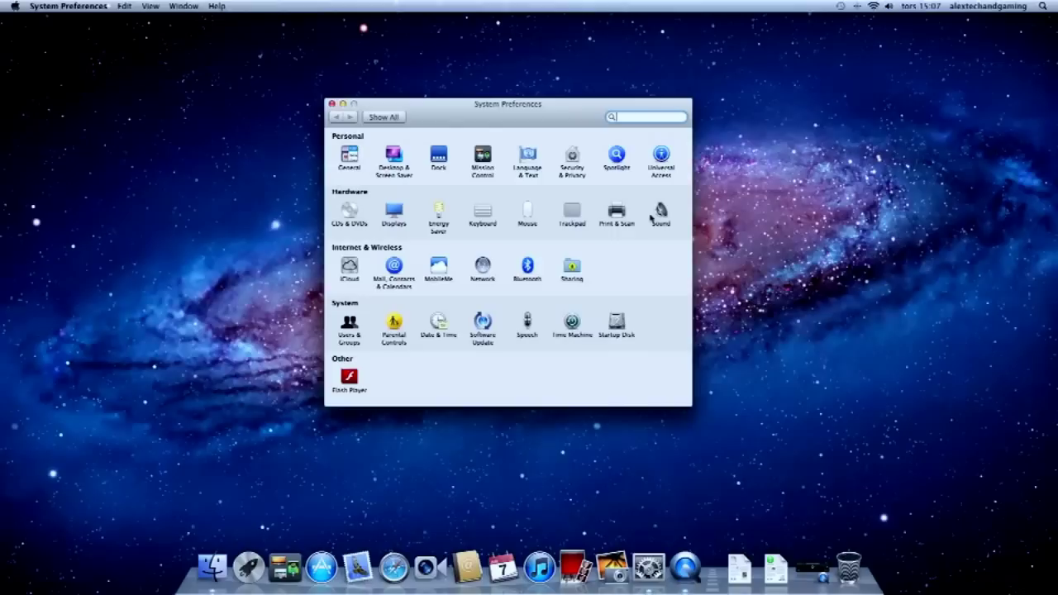
{"action": "left_click", "coordinate": [618, 214]}
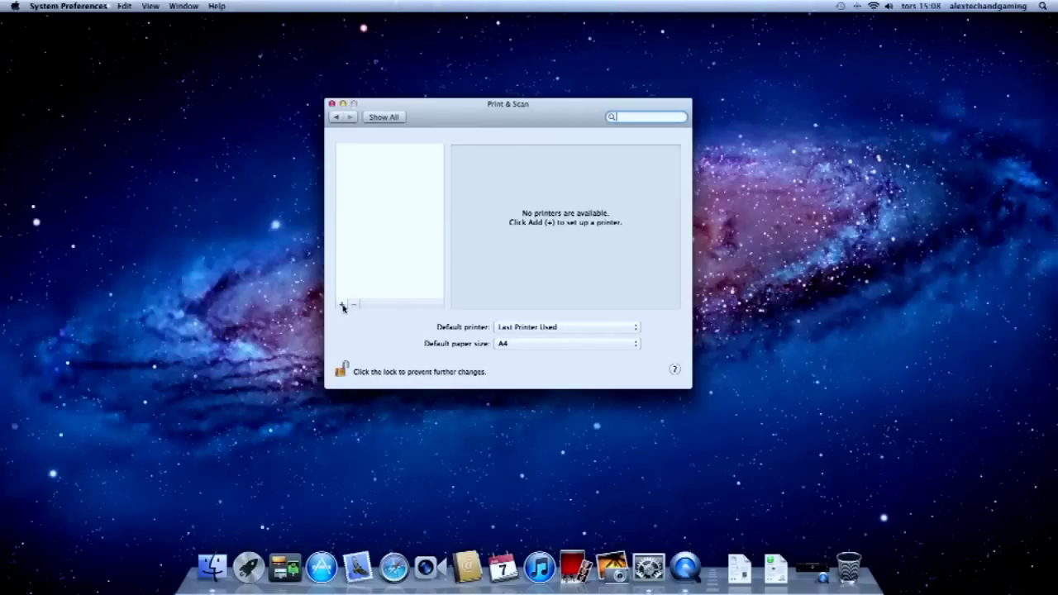
{"action": "left_click", "coordinate": [343, 306]}
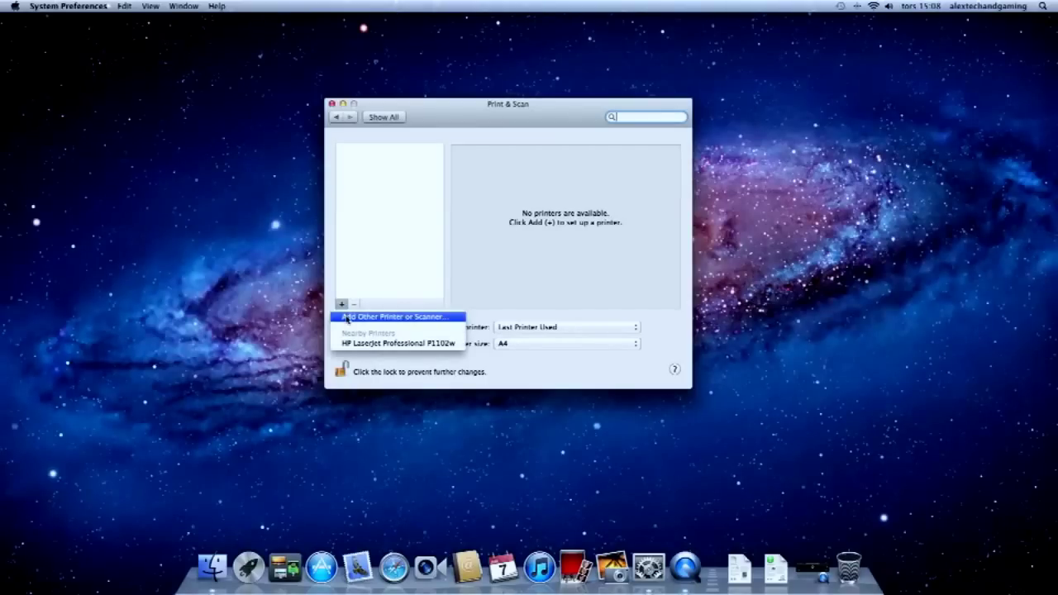
- Open Add Other Printer, centre the Add Printer window, and show the IP protocol choices
{"action": "left_click", "coordinate": [348, 318]}
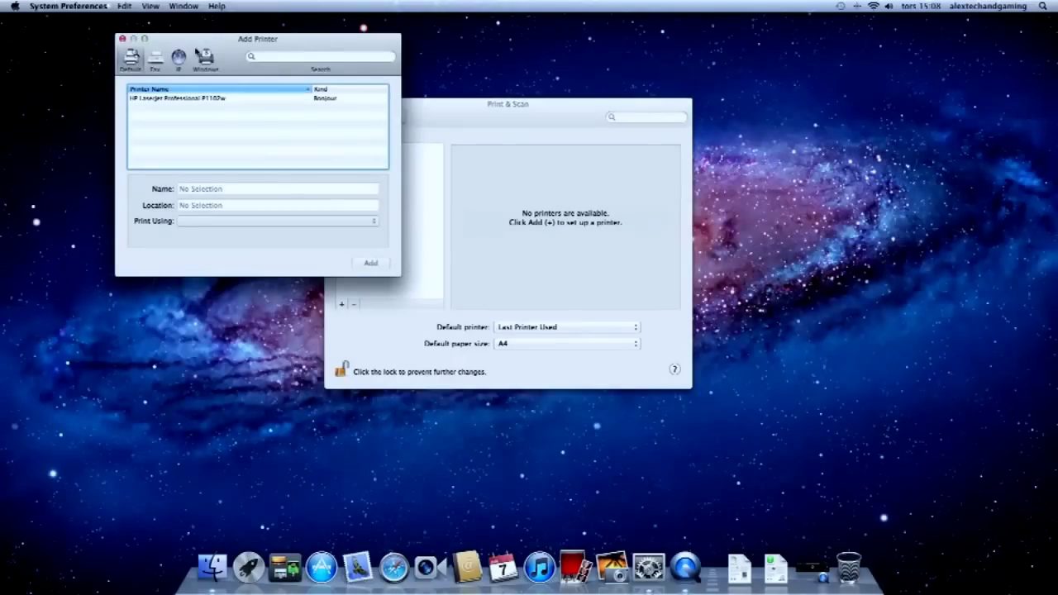
{"action": "left_click_drag", "start_coordinate": [196, 38], "coordinate": [404, 97]}
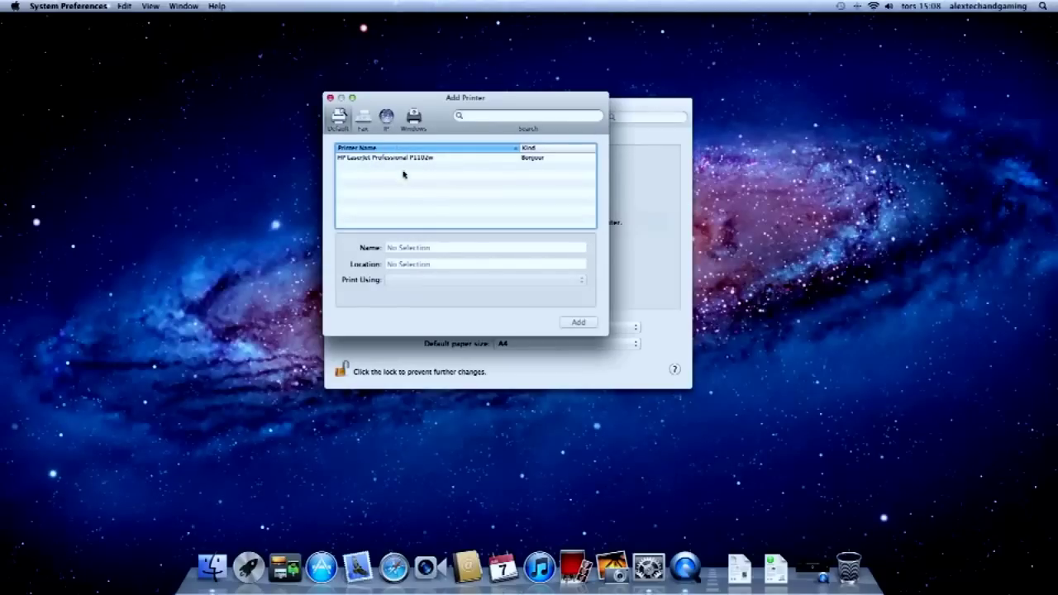
{"action": "left_click", "coordinate": [387, 117]}
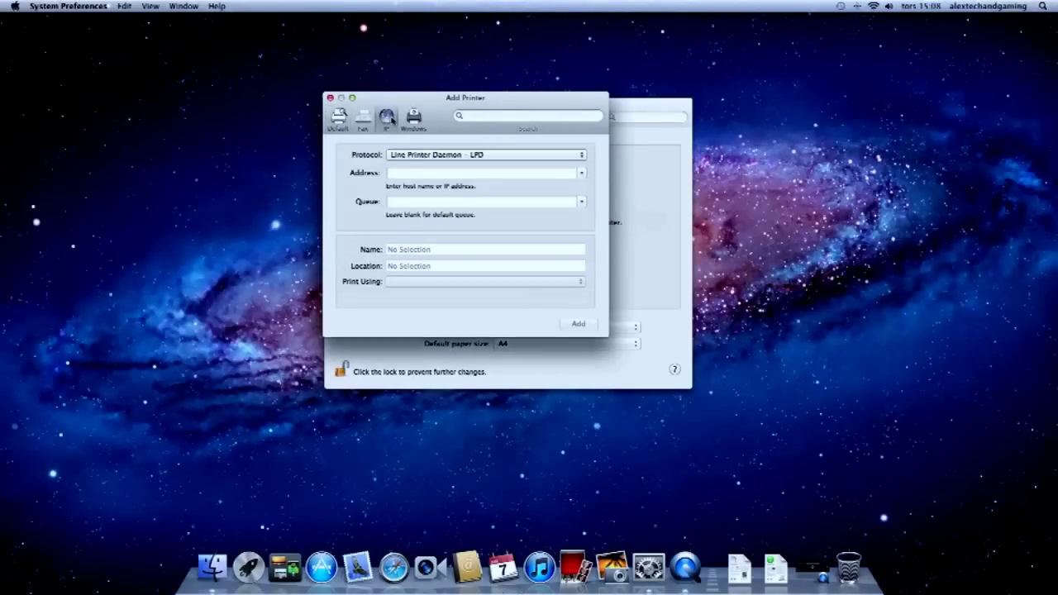
{"action": "left_click", "coordinate": [367, 122]}
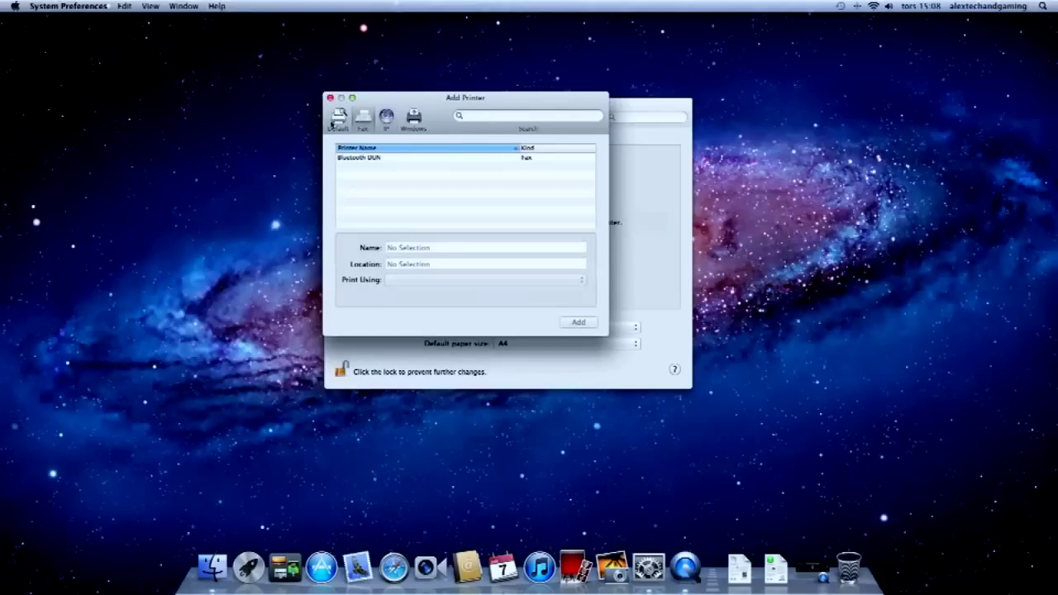
{"action": "left_click", "coordinate": [421, 120]}
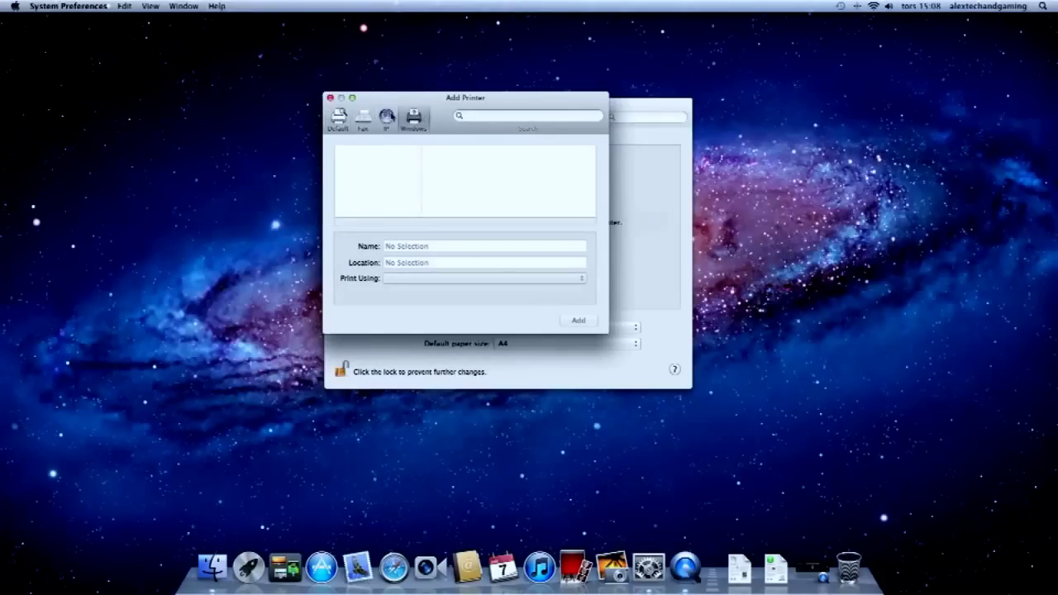
{"action": "left_click", "coordinate": [387, 118]}
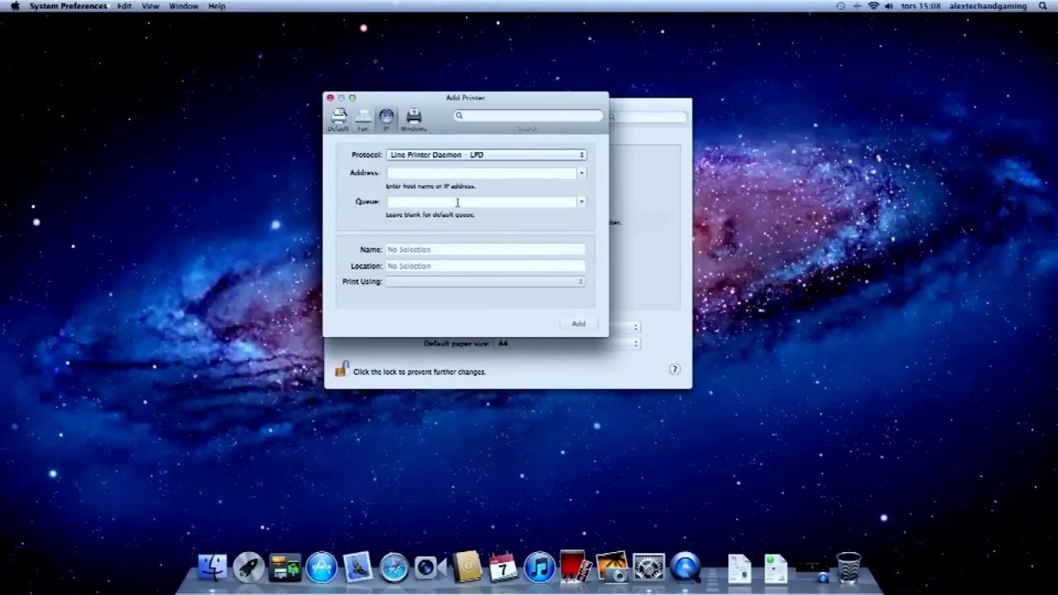
{"action": "left_click", "coordinate": [455, 155]}
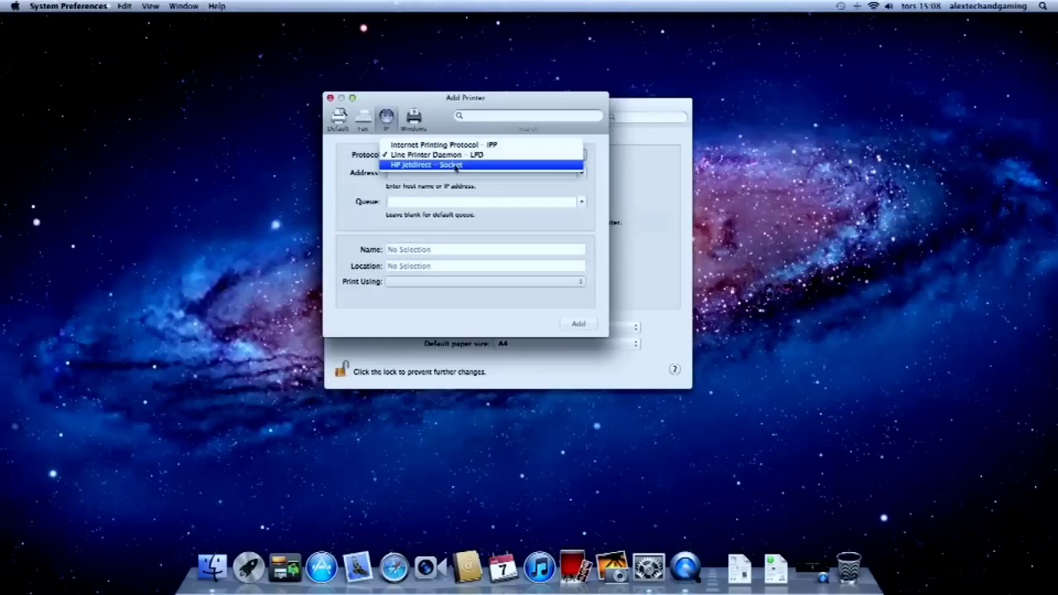
- Add the HP LaserJet at address NPI79AD7A via HP Jetdirect – Socket, then close System Preferences
{"action": "left_click", "coordinate": [455, 166]}
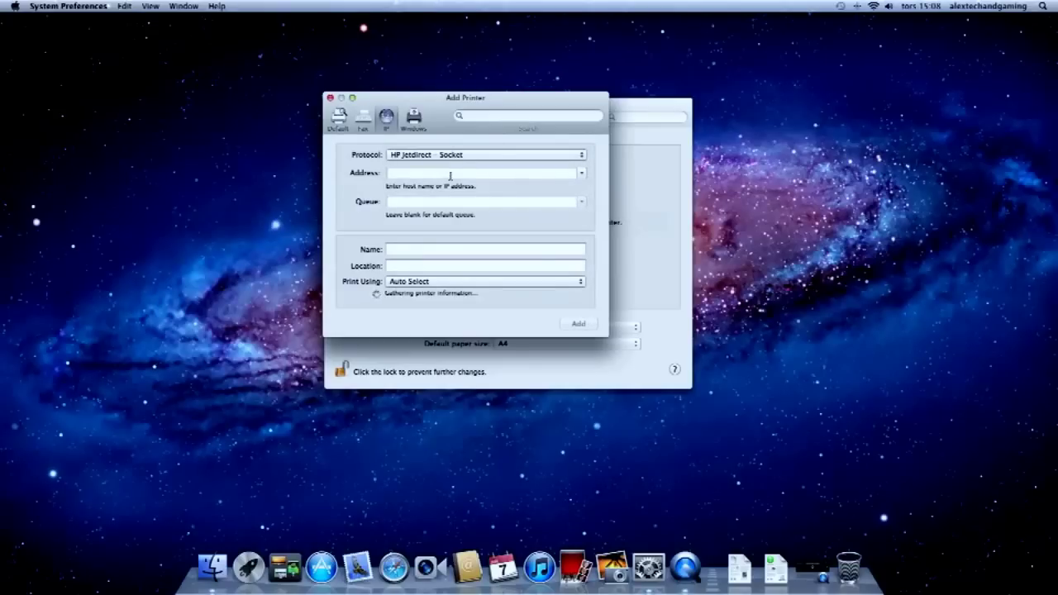
{"action": "left_click", "coordinate": [444, 175]}
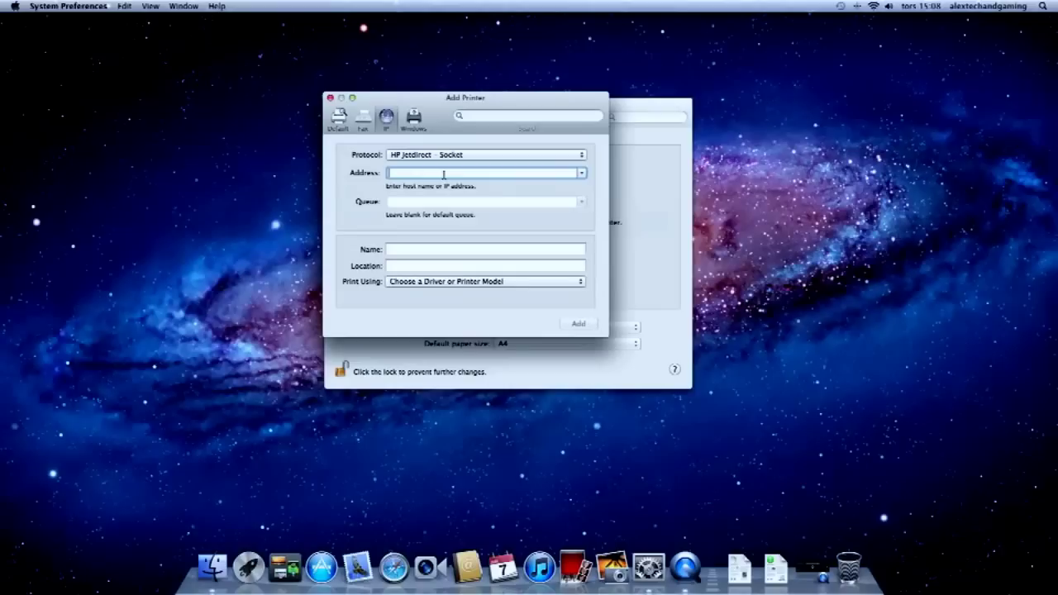
{"action": "type", "text": "NP"}
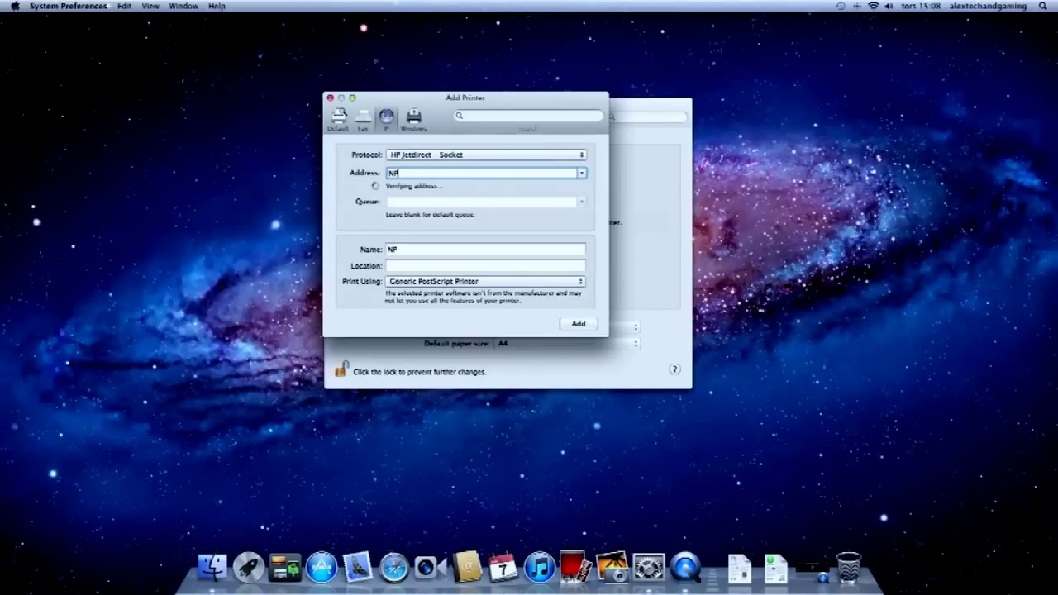
{"action": "type", "text": "I"}
{"action": "type", "text": "79"}
{"action": "type", "text": "A"}
{"action": "type", "text": "D"}
{"action": "type", "text": "7A"}
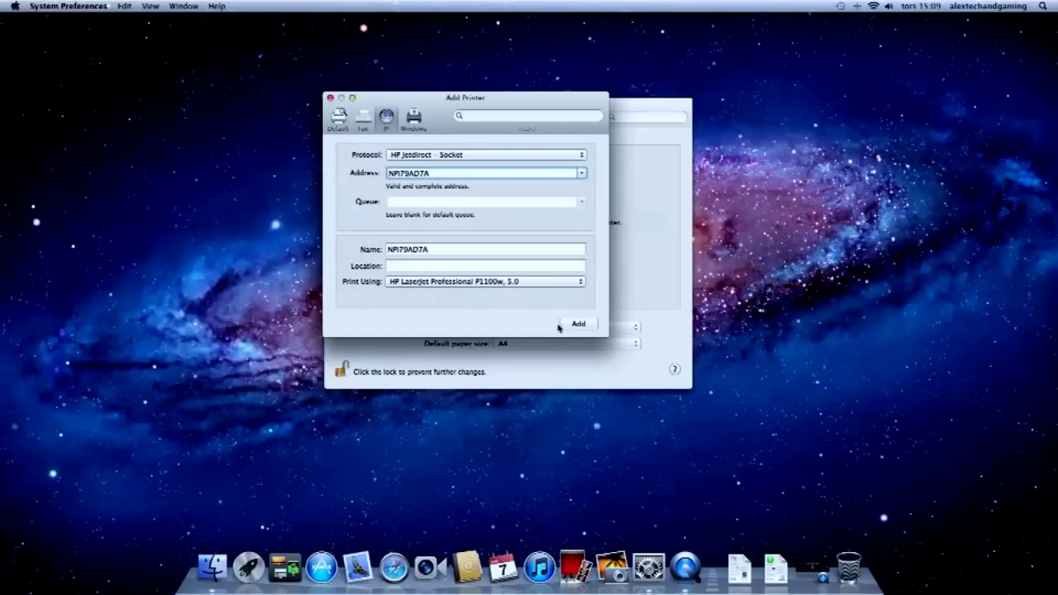
{"action": "left_click", "coordinate": [578, 324]}
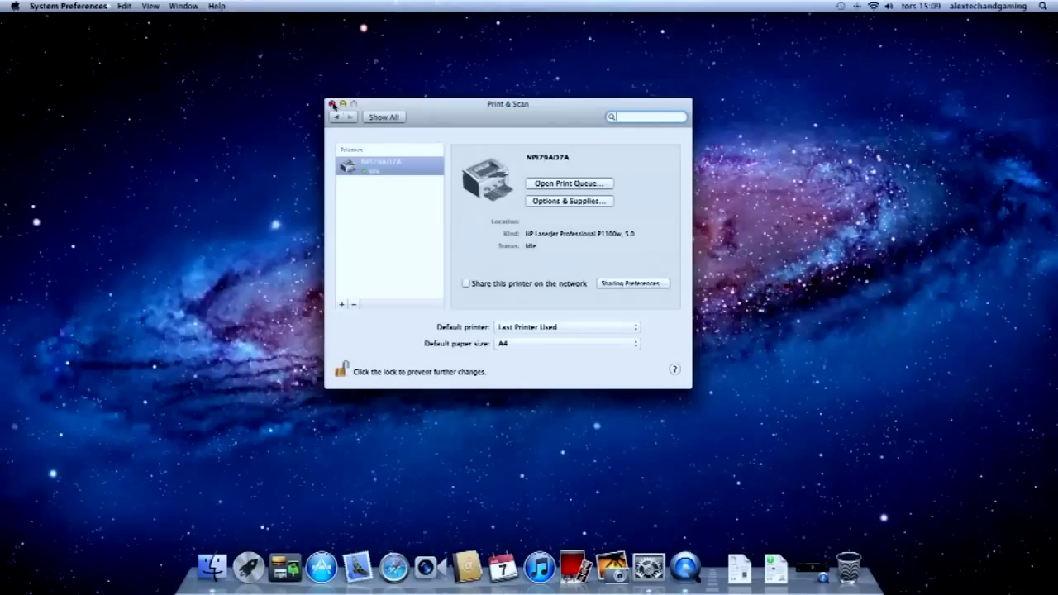
{"action": "left_click", "coordinate": [332, 104]}
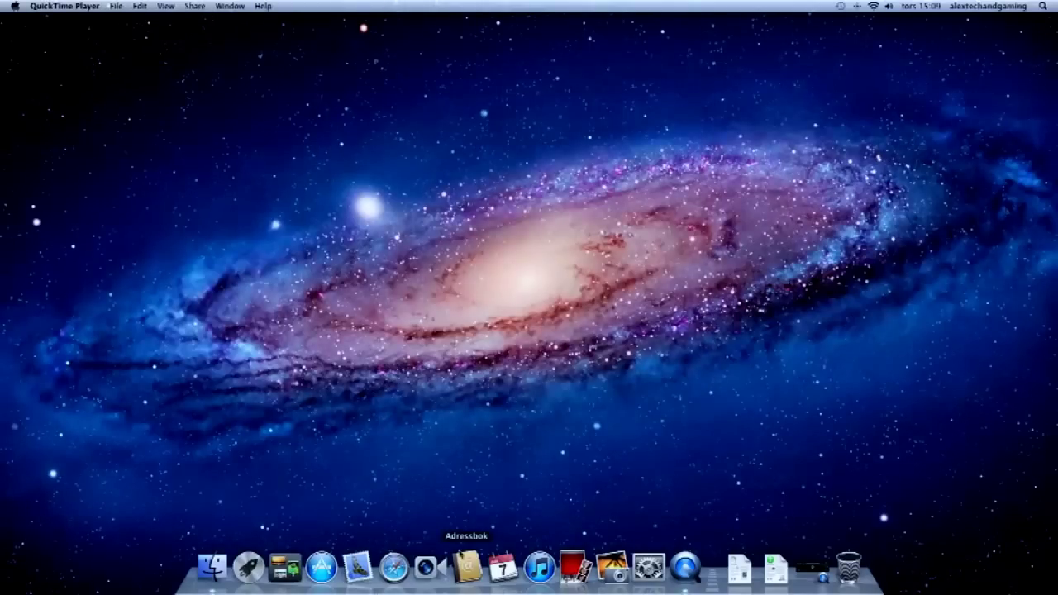
- Launch TextEdit from Launchpad with a new blank document and reposition its window
{"action": "key", "text": "F4"}
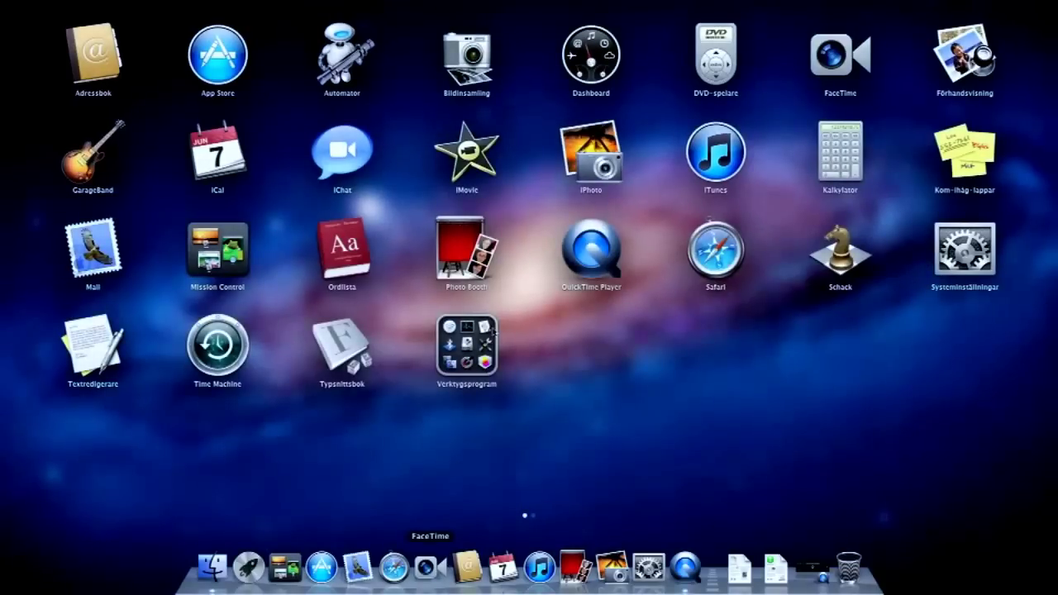
{"action": "scroll", "coordinate": [490, 329], "scroll_direction": "right", "scroll_amount": 5}
{"action": "scroll", "coordinate": [479, 327], "scroll_direction": "left", "scroll_amount": 5}
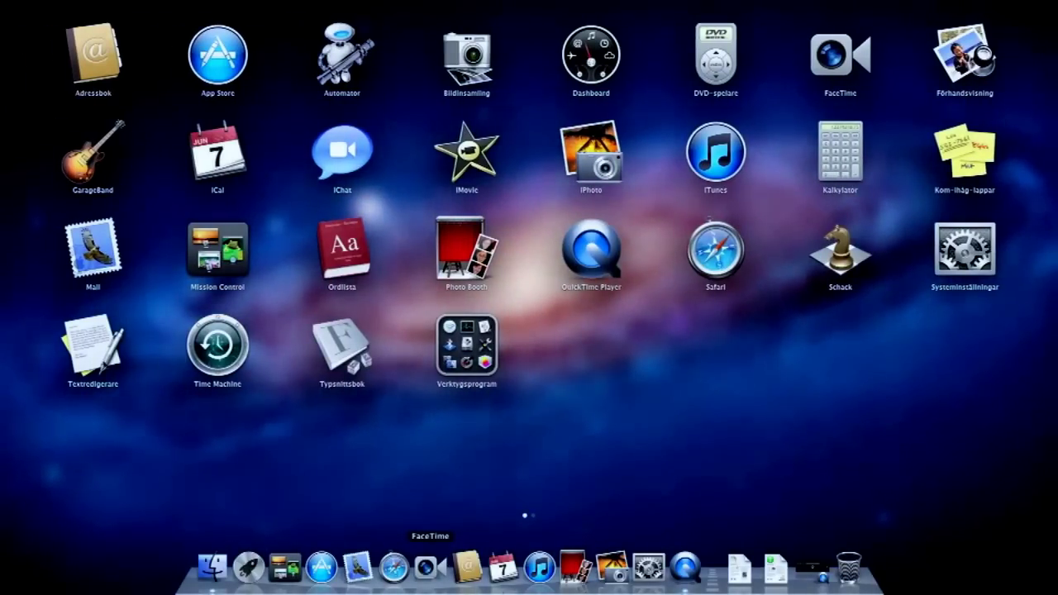
{"action": "left_click", "coordinate": [92, 348]}
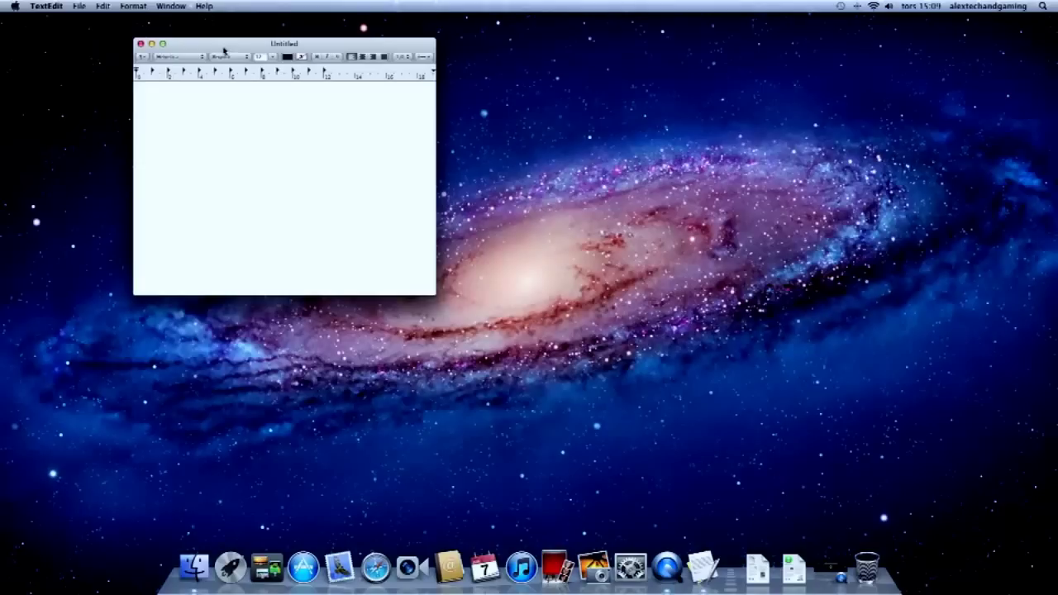
{"action": "left_click_drag", "start_coordinate": [230, 54], "coordinate": [339, 73]}
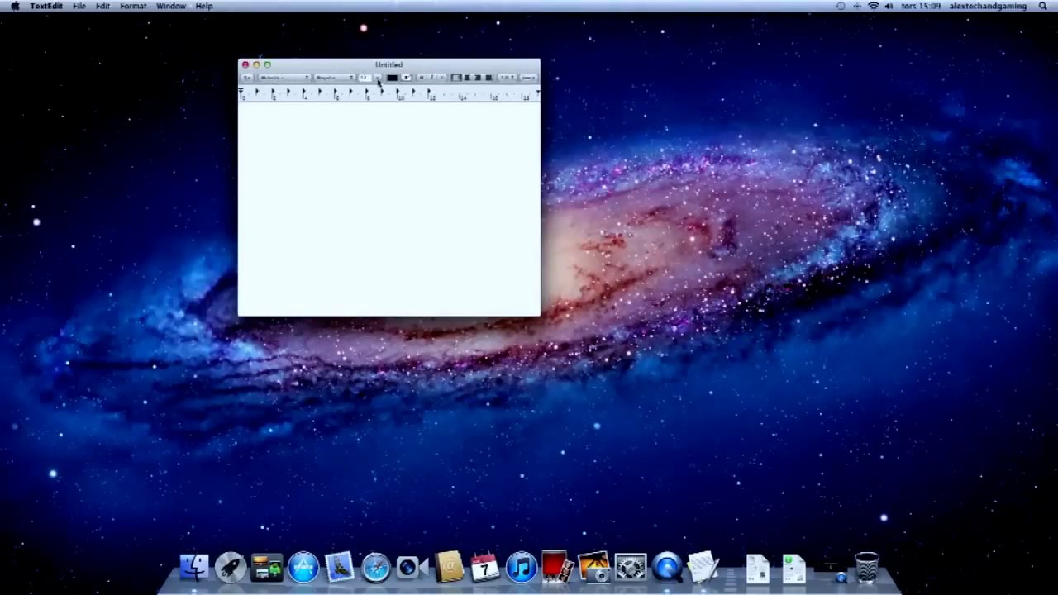
- Try 144-point text by typing TEST, then erase all the letters
{"action": "left_click", "coordinate": [377, 79]}
{"action": "left_click", "coordinate": [366, 210]}
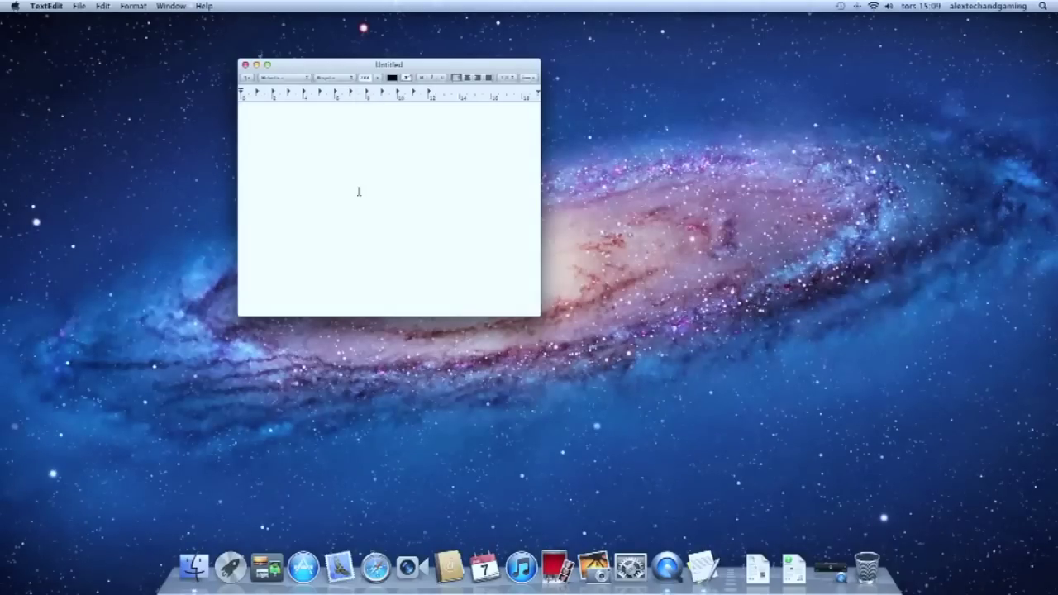
{"action": "type", "text": "TEST"}
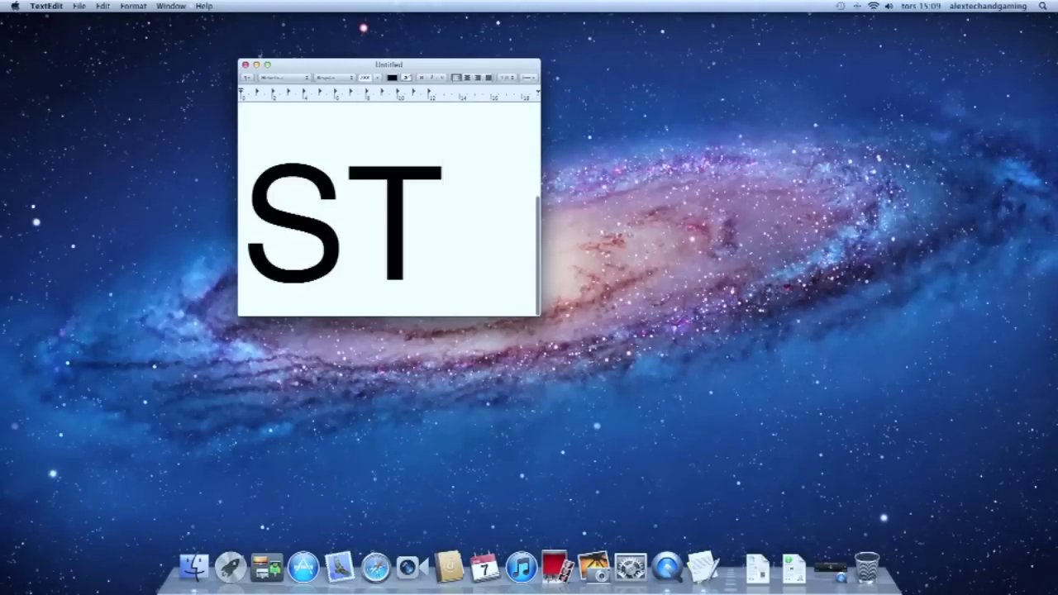
{"action": "key", "text": "BackSpace"}
{"action": "key", "text": "BackSpace"}
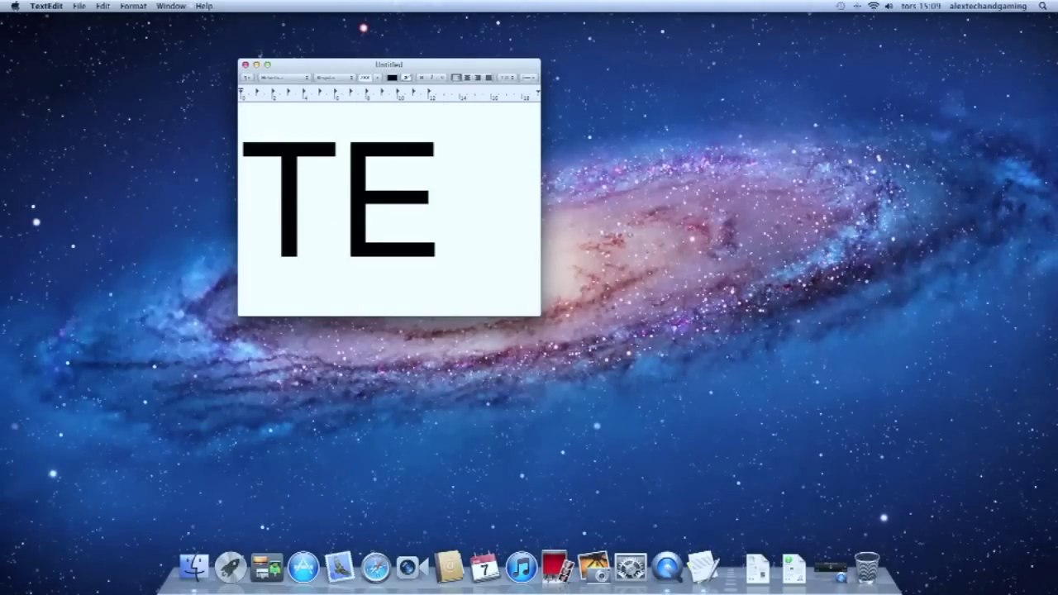
{"action": "left_click", "coordinate": [379, 79]}
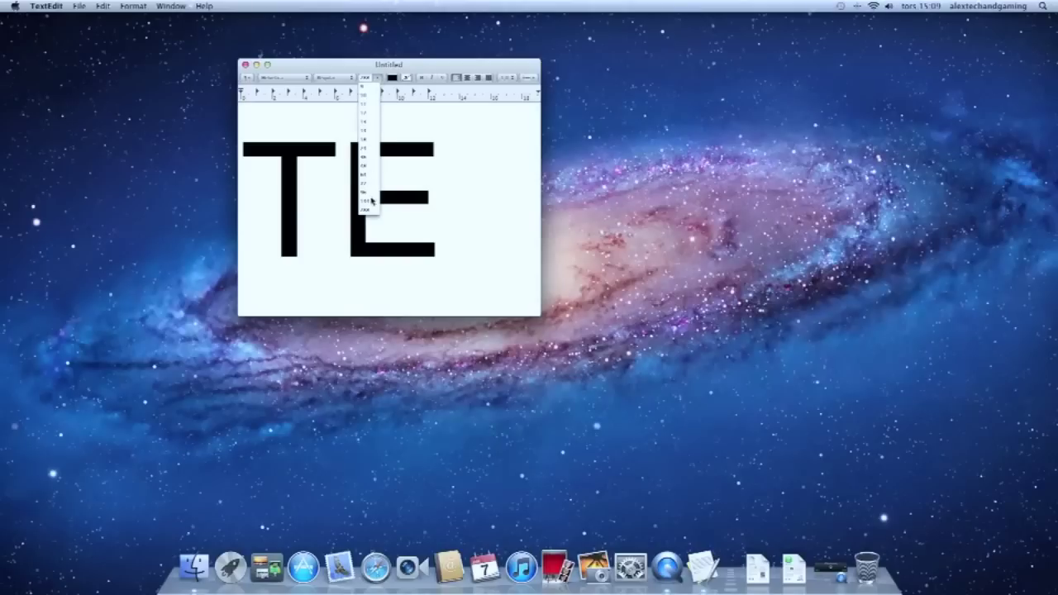
{"action": "left_click", "coordinate": [372, 200]}
{"action": "key", "text": "BackSpace"}
{"action": "key", "text": "BackSpace"}
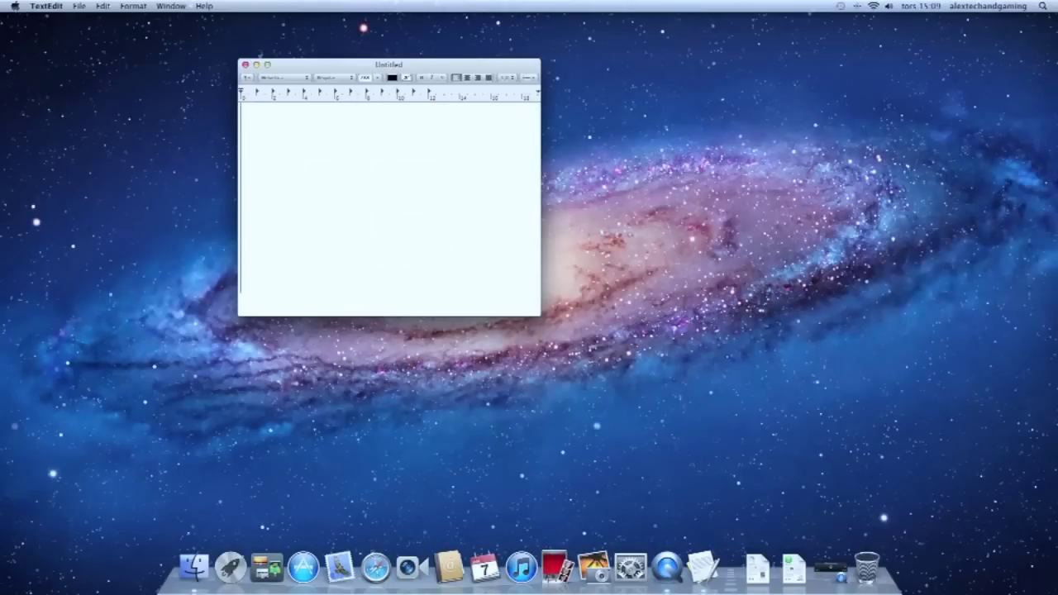
{"action": "type", "text": "S"}
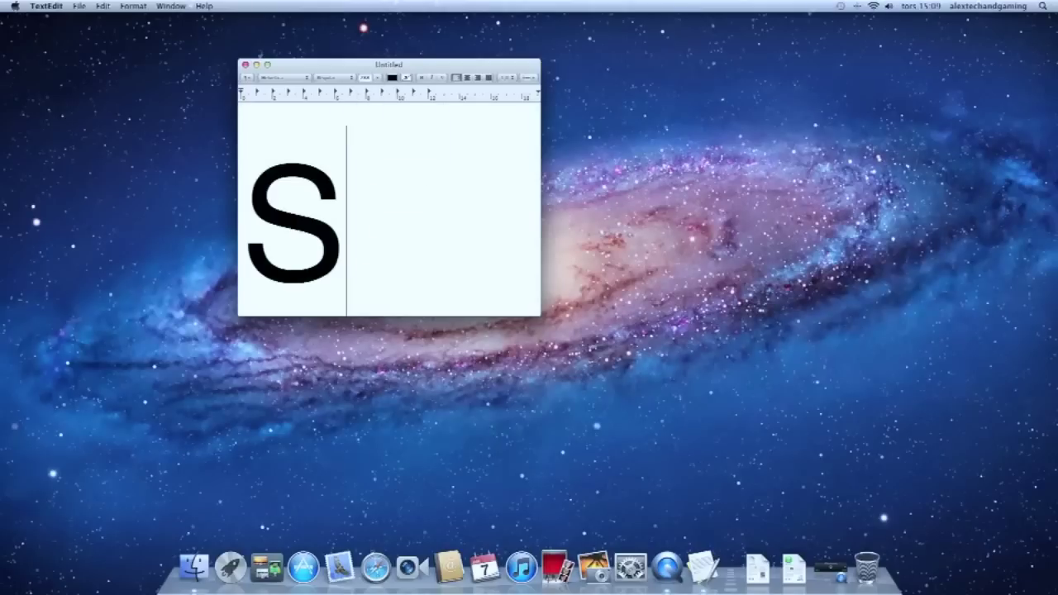
{"action": "left_click_drag", "start_coordinate": [367, 193], "coordinate": [271, 200]}
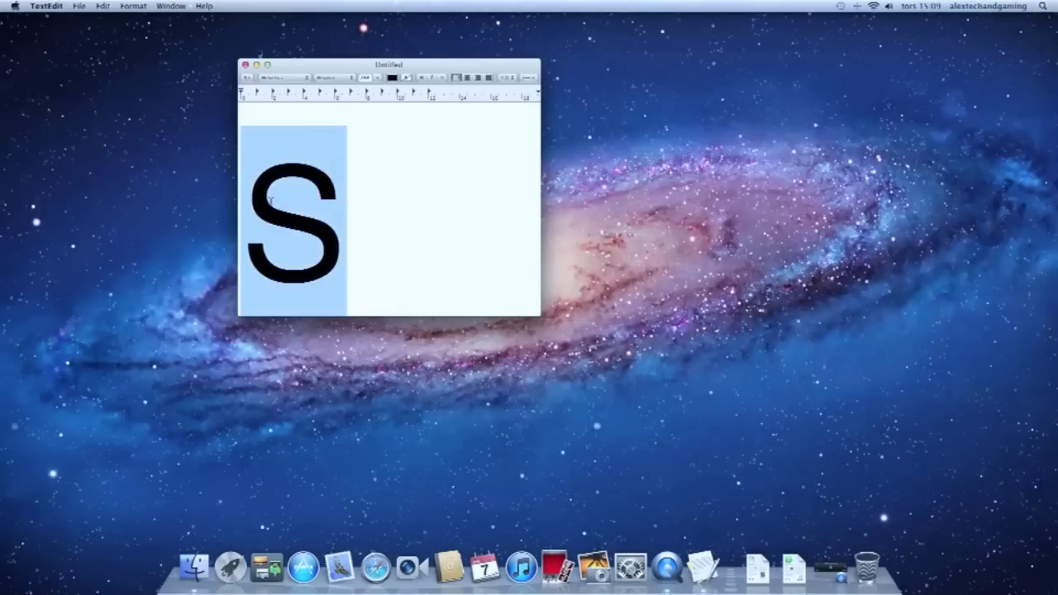
{"action": "key", "text": "BackSpace"}
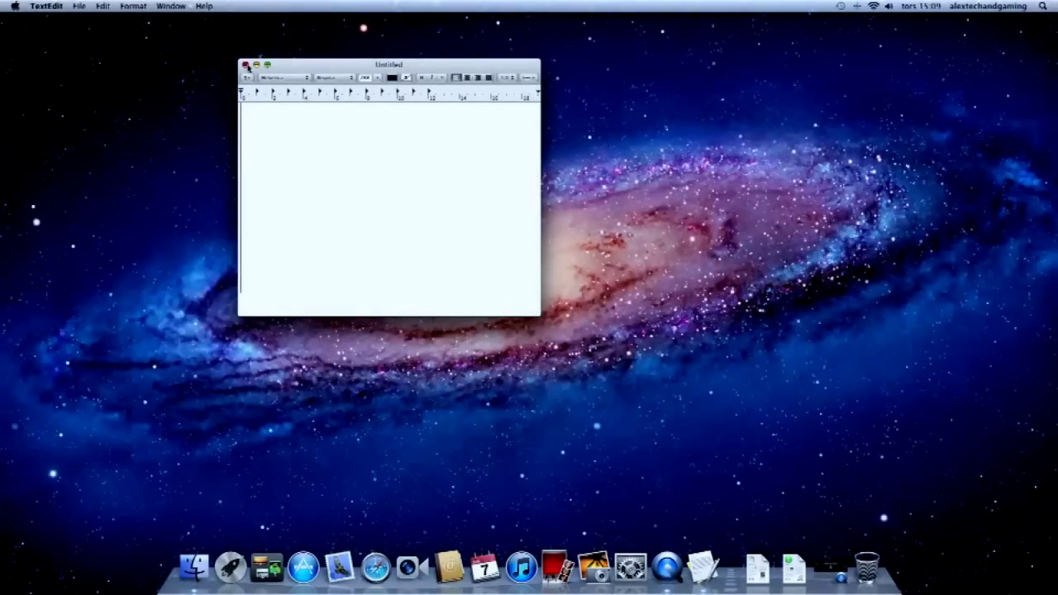
- Type TEST in a smaller font size
{"action": "left_click", "coordinate": [383, 78]}
{"action": "left_click", "coordinate": [370, 168]}
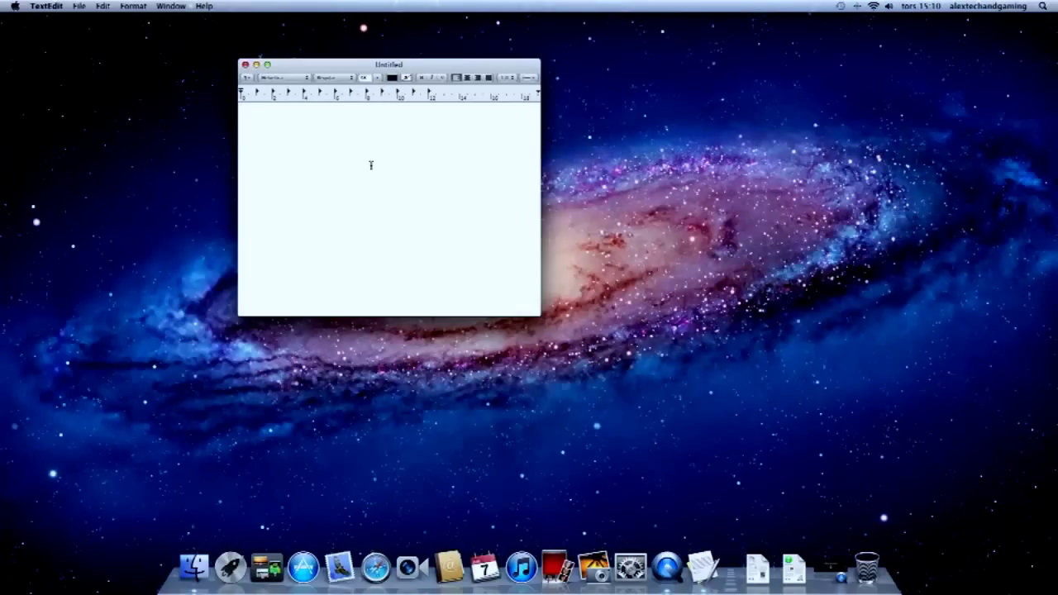
{"action": "type", "text": "TEST"}
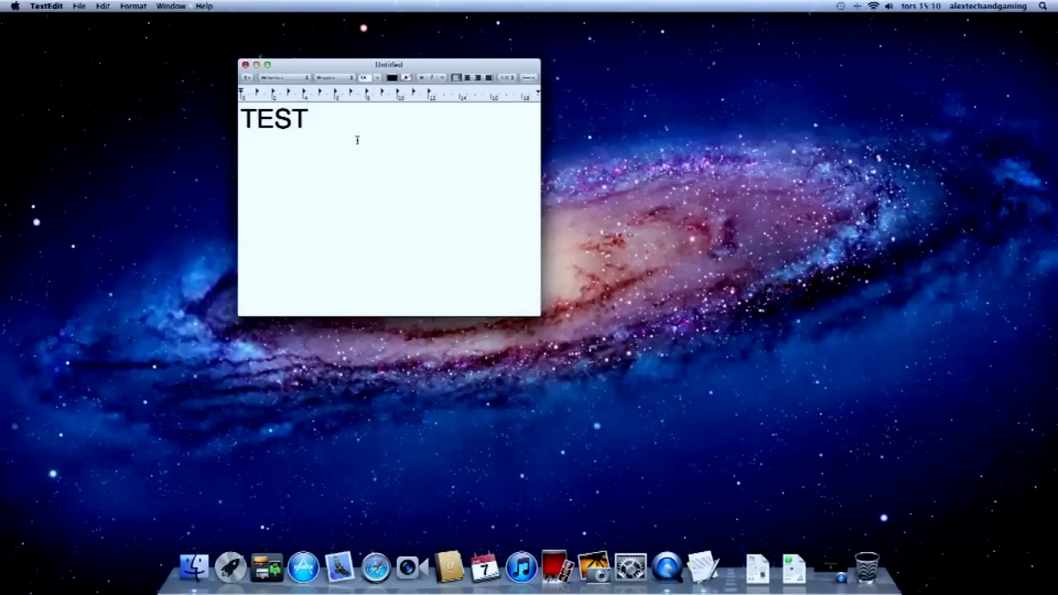
- Print the TEST document, then close it to reach the save-changes prompt
{"action": "left_click", "coordinate": [80, 8]}
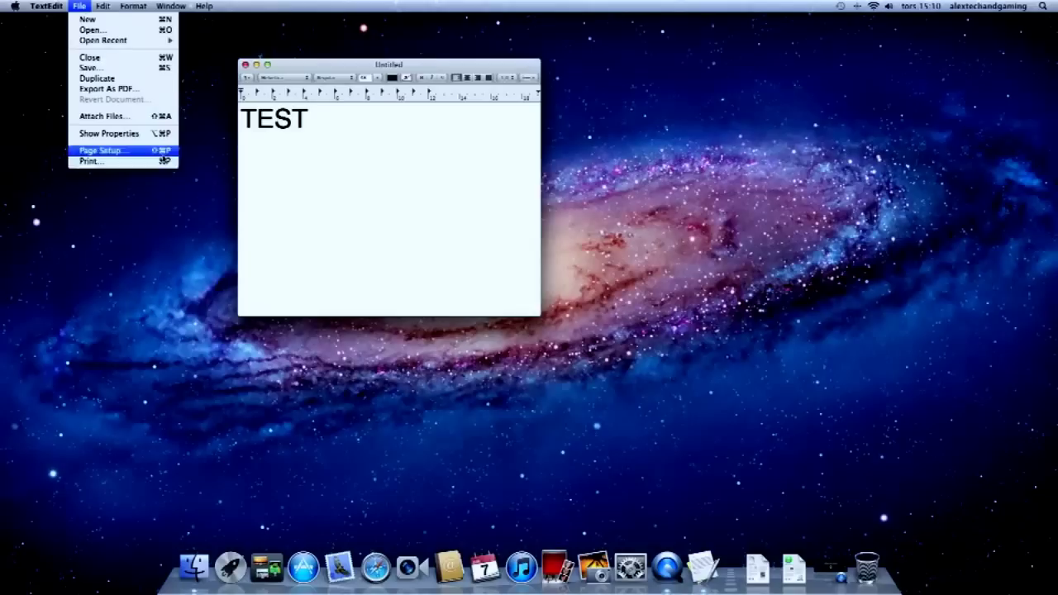
{"action": "left_click", "coordinate": [164, 161]}
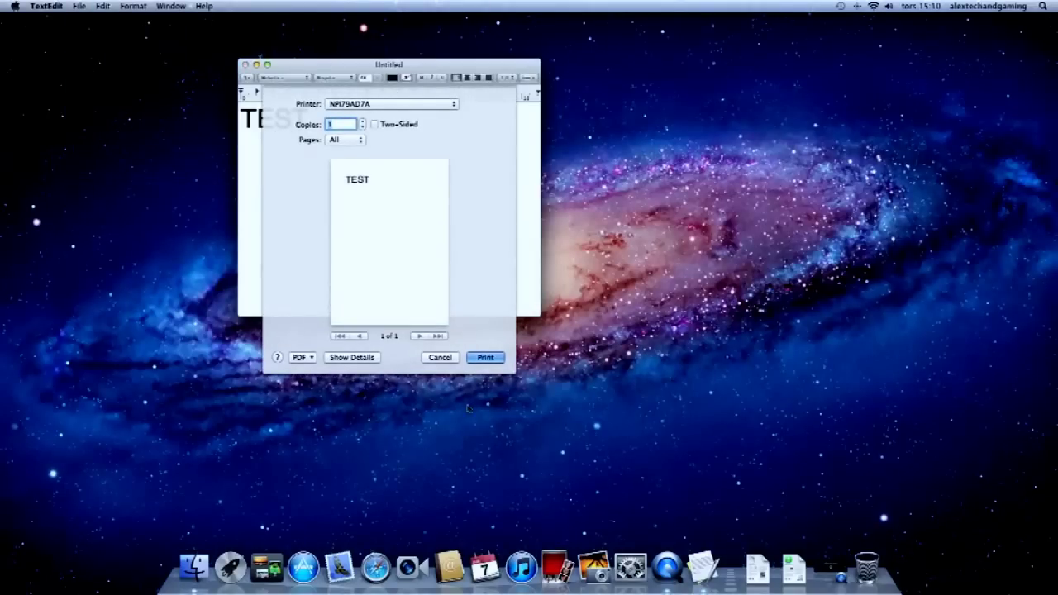
{"action": "left_click", "coordinate": [486, 358]}
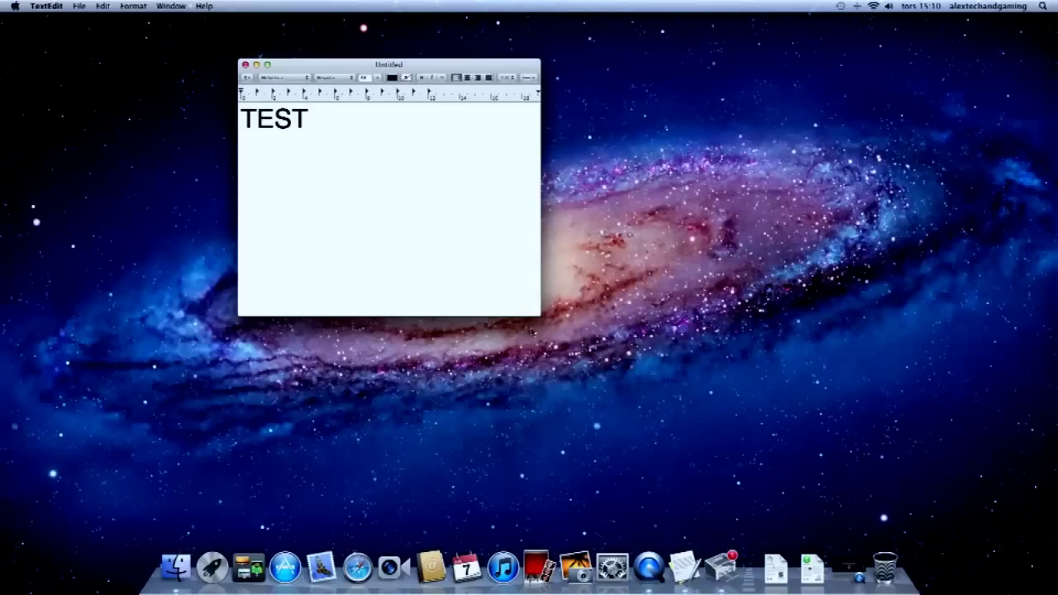
{"action": "left_click", "coordinate": [246, 66]}
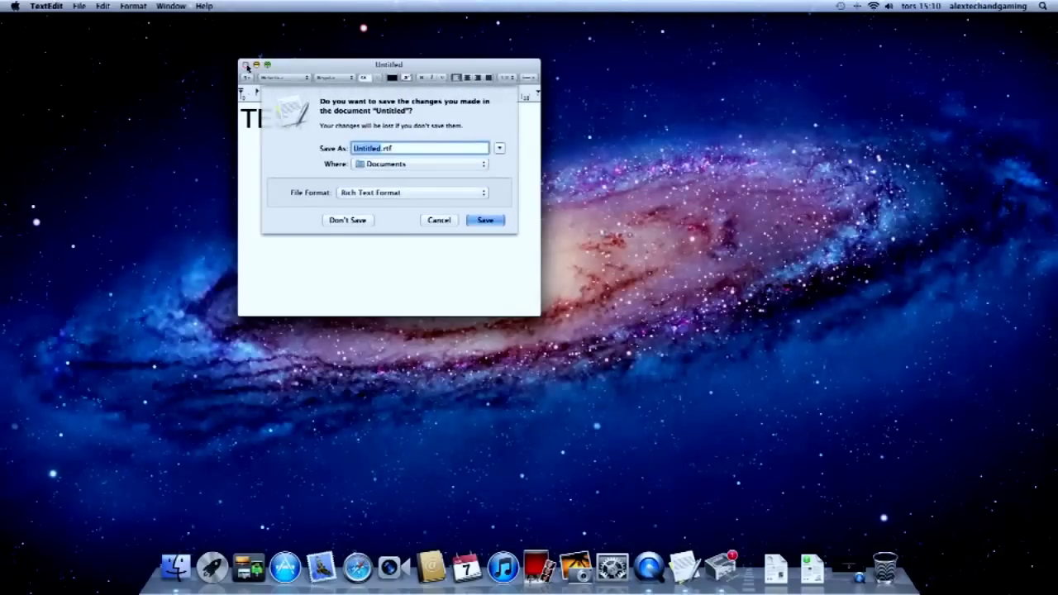